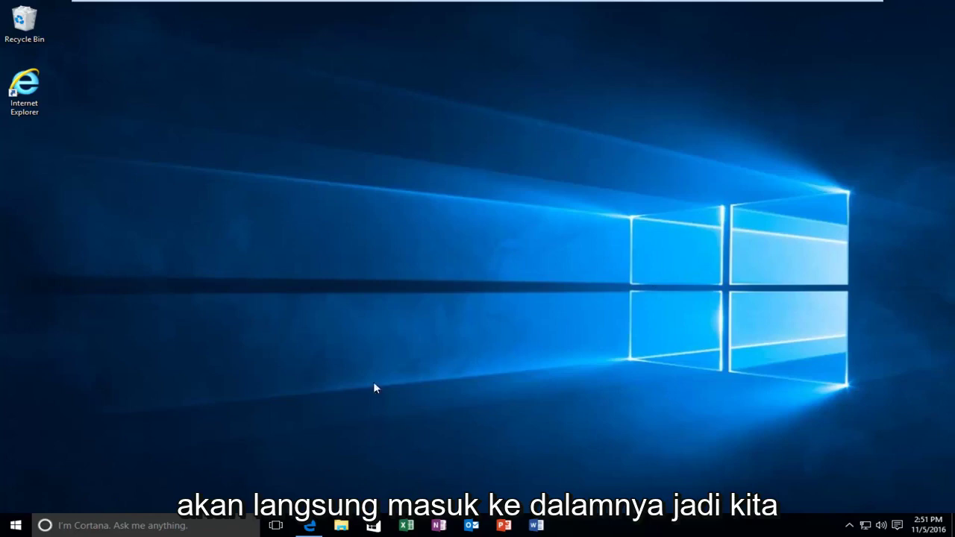
- Search the system for "services" and open the Services desktop app
{"action": "left_click", "coordinate": [15, 526]}
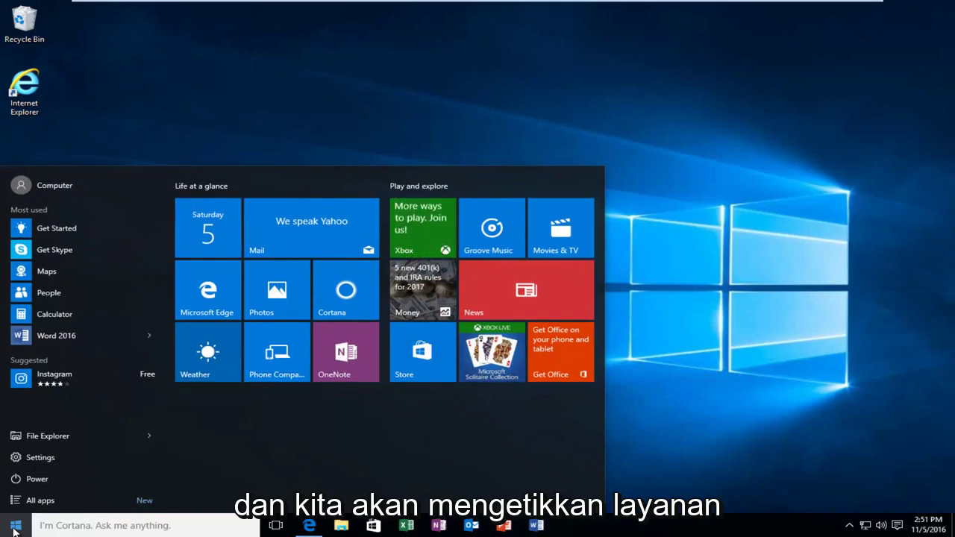
{"action": "type", "text": "services"}
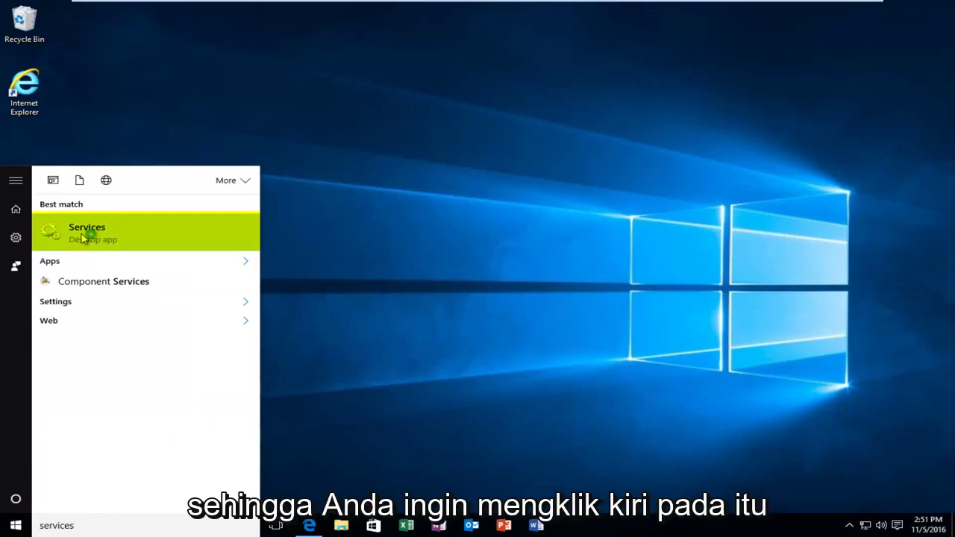
{"action": "left_click", "coordinate": [82, 233]}
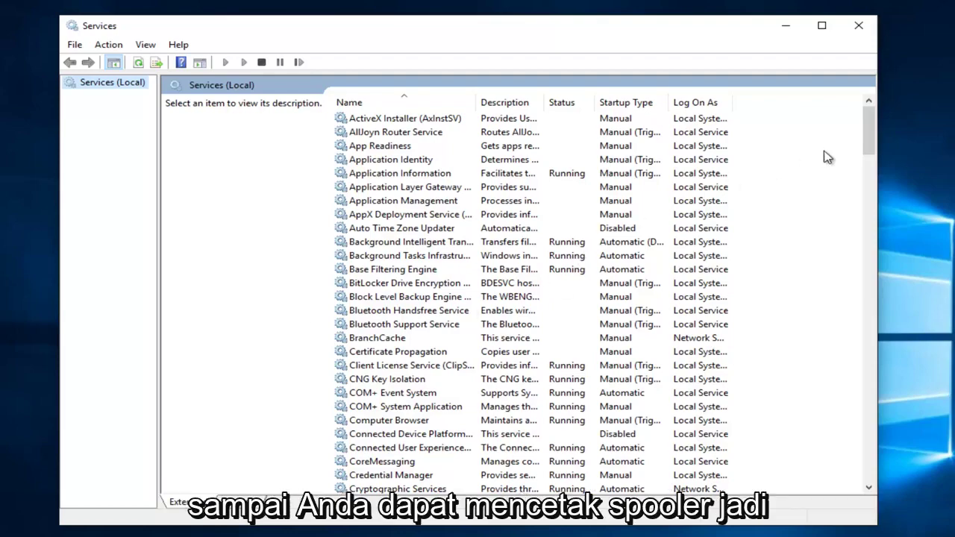
- Find the Print Spooler service in the list and open its properties
{"action": "left_click_drag", "start_coordinate": [877, 121], "coordinate": [878, 288]}
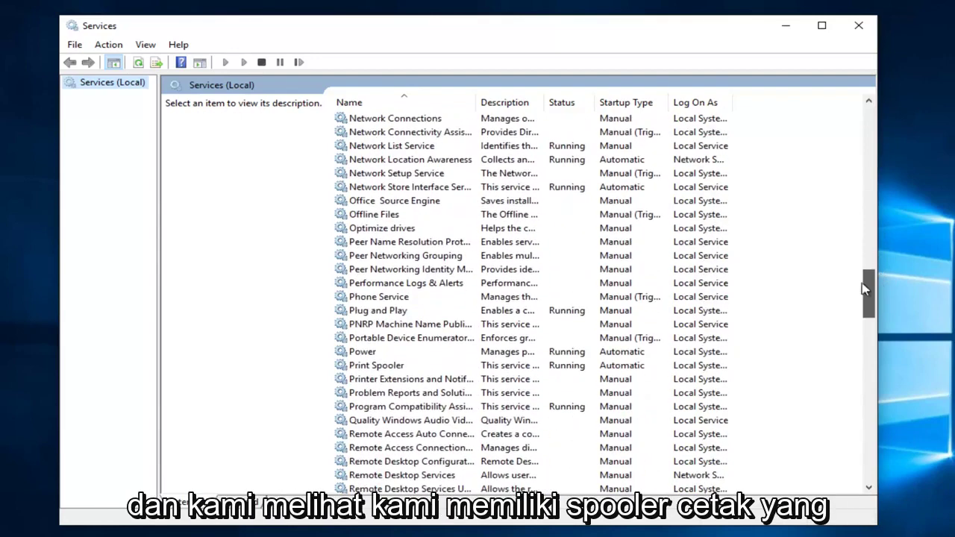
{"action": "left_click", "coordinate": [373, 367]}
{"action": "right_click", "coordinate": [374, 373]}
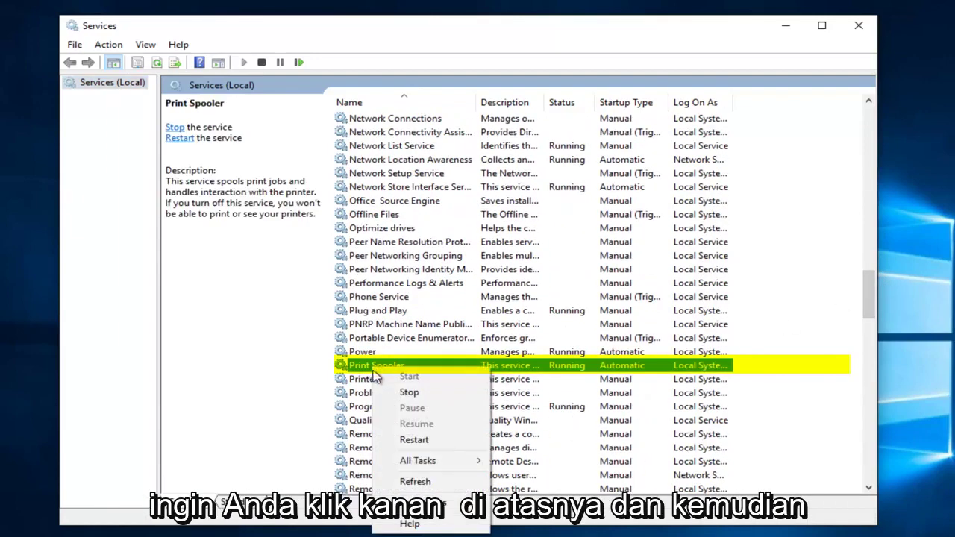
{"action": "left_click", "coordinate": [414, 503]}
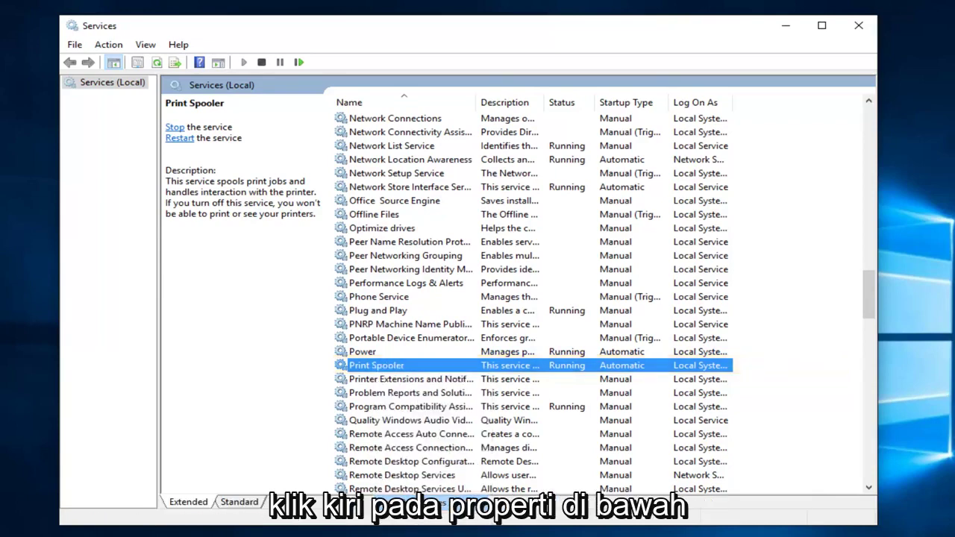
{"action": "left_click_drag", "start_coordinate": [442, 120], "coordinate": [454, 115]}
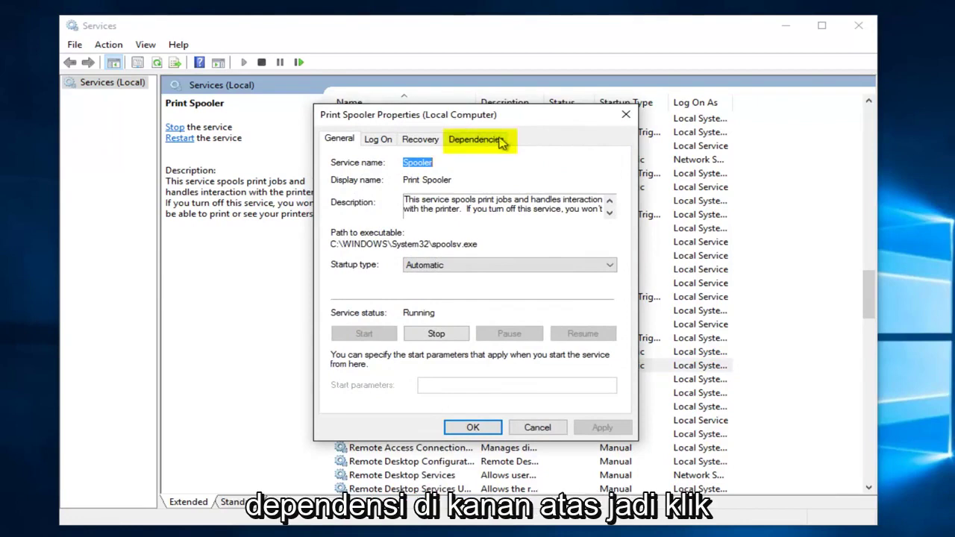
- Examine the components Print Spooler depends on under Remote Procedure Call (RPC), and close the properties
{"action": "left_click", "coordinate": [477, 143]}
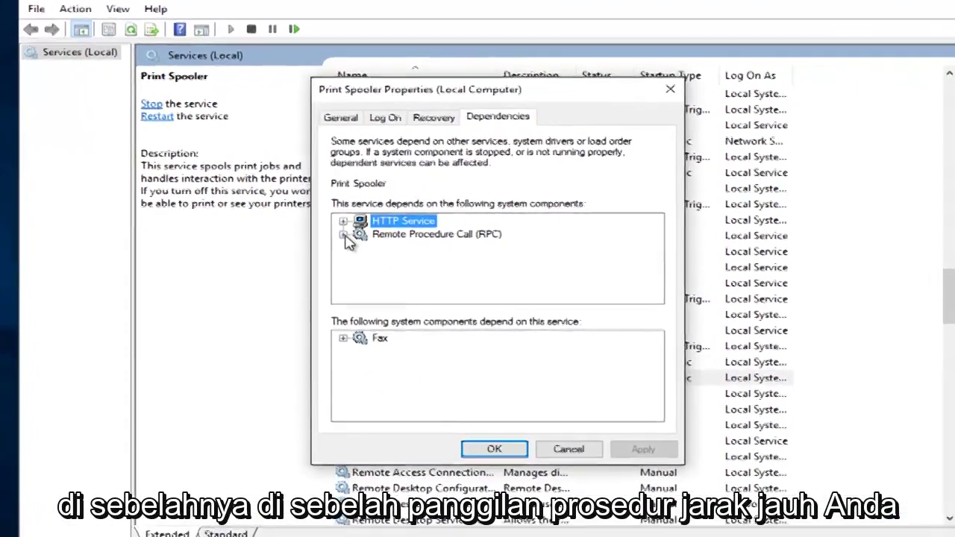
{"action": "left_click", "coordinate": [341, 241]}
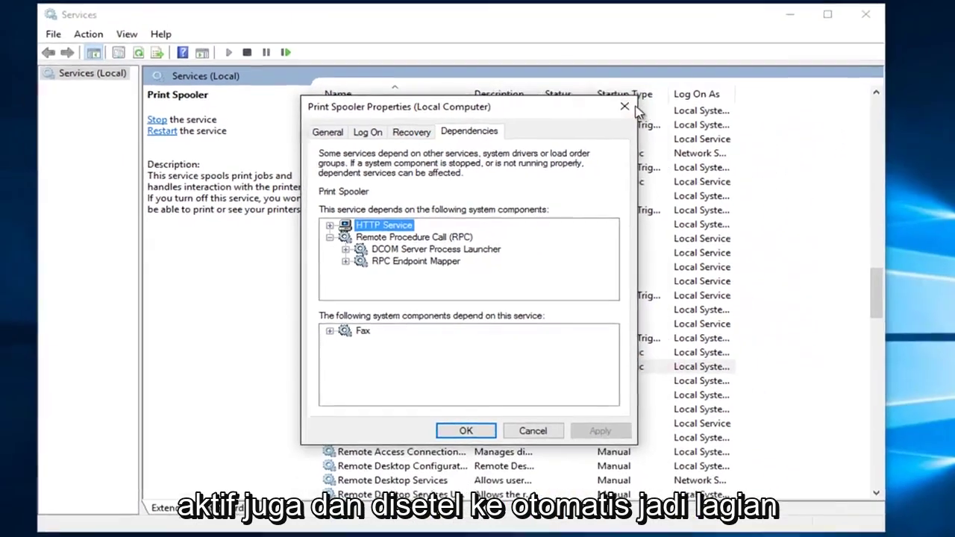
{"action": "left_click", "coordinate": [721, 60]}
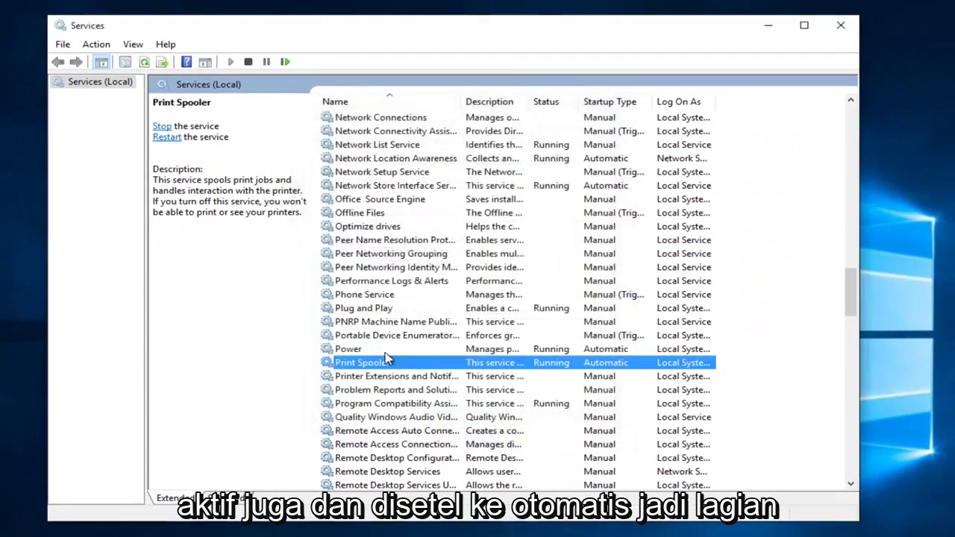
- Stop the Print Spooler service from its properties
{"action": "right_click", "coordinate": [455, 366]}
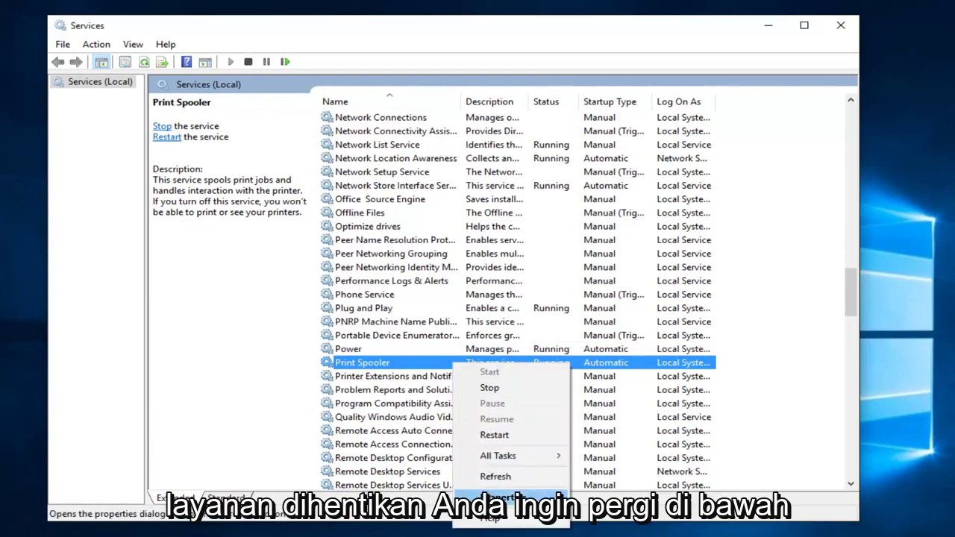
{"action": "left_click", "coordinate": [490, 497]}
{"action": "left_click", "coordinate": [437, 337]}
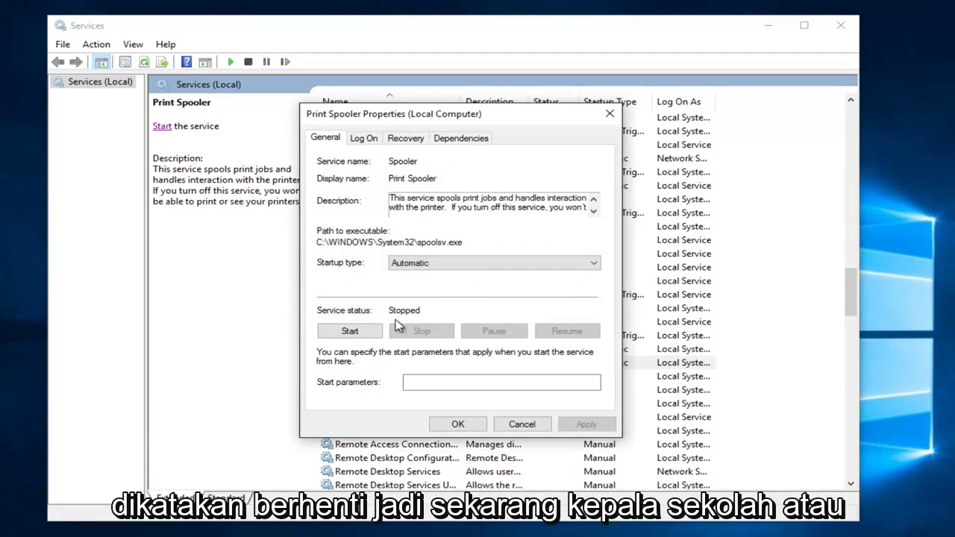
- Reposition the Print Spooler properties dialog, review its Remote Procedure Call (RPC) dependencies again, and cancel the dialog
{"action": "left_click_drag", "start_coordinate": [428, 121], "coordinate": [573, 118]}
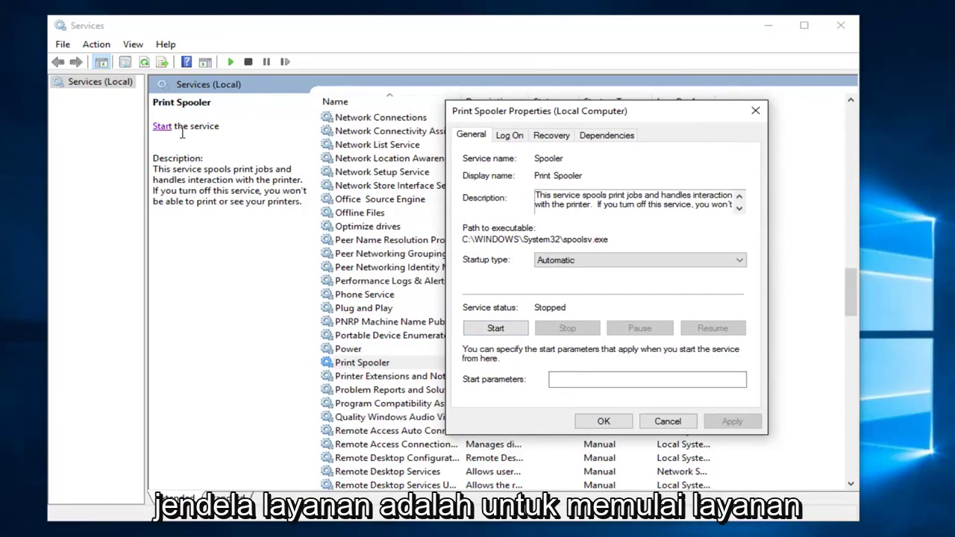
{"action": "left_click_drag", "start_coordinate": [552, 115], "coordinate": [461, 125]}
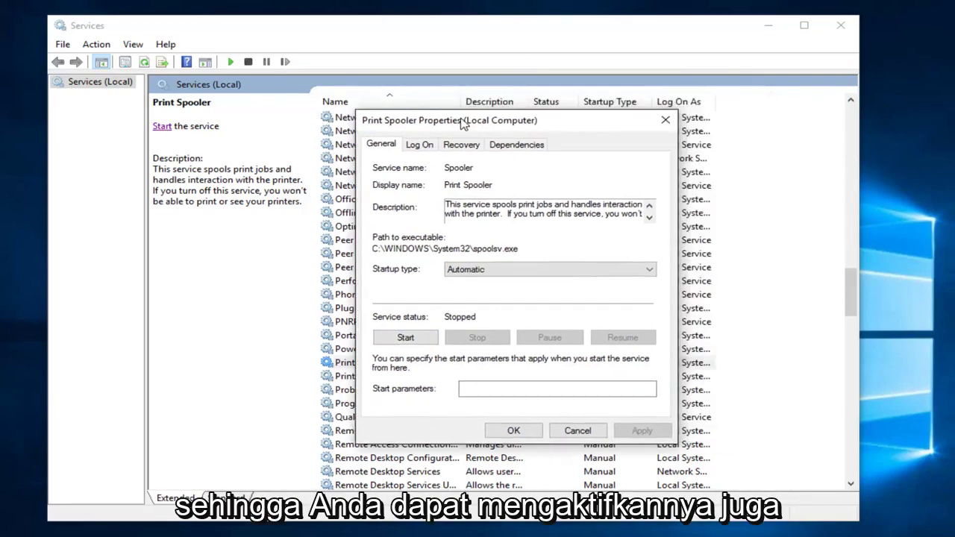
{"action": "left_click", "coordinate": [517, 143]}
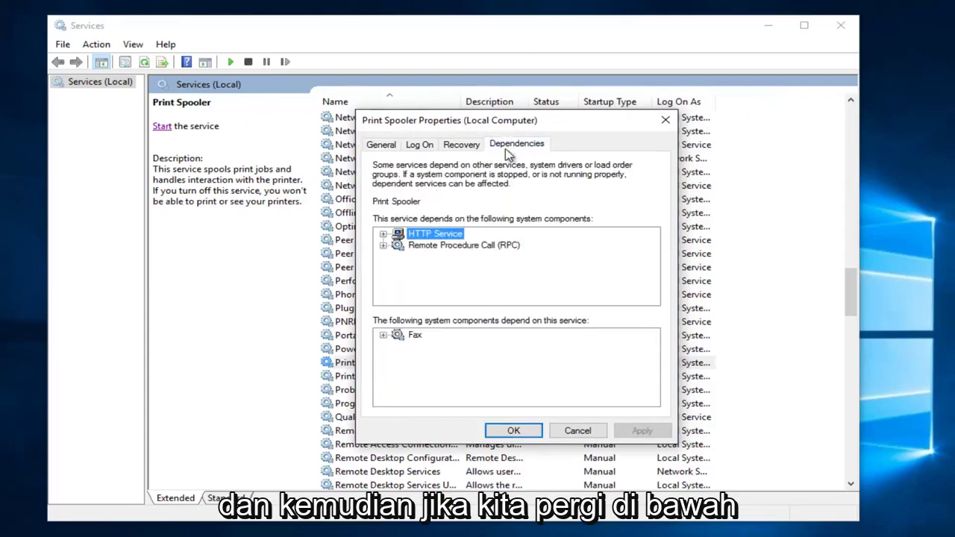
{"action": "left_click", "coordinate": [382, 245]}
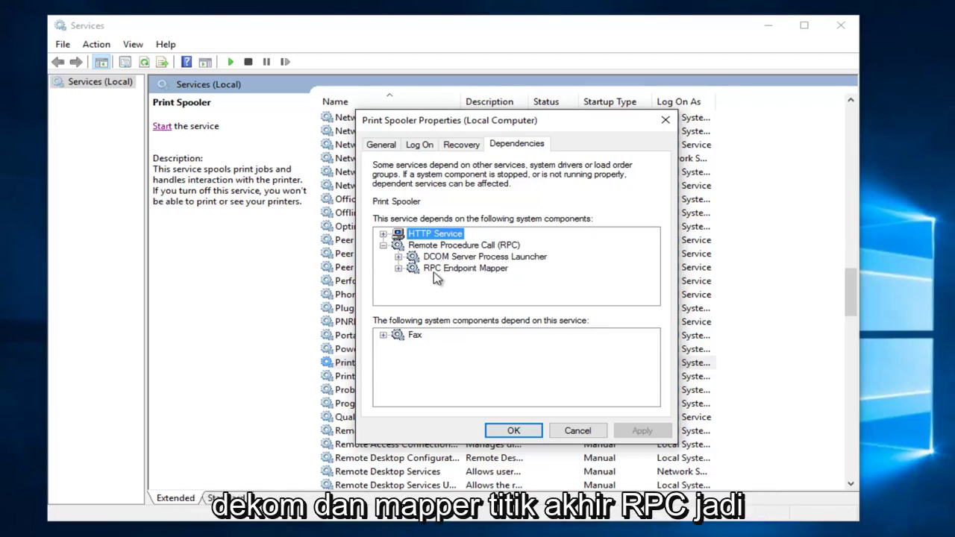
{"action": "left_click", "coordinate": [581, 433]}
- Widen the service name column and check the startup type and status in the DCOM Server Process Launcher properties
{"action": "scroll", "coordinate": [414, 272], "scroll_direction": "up", "scroll_amount": 15}
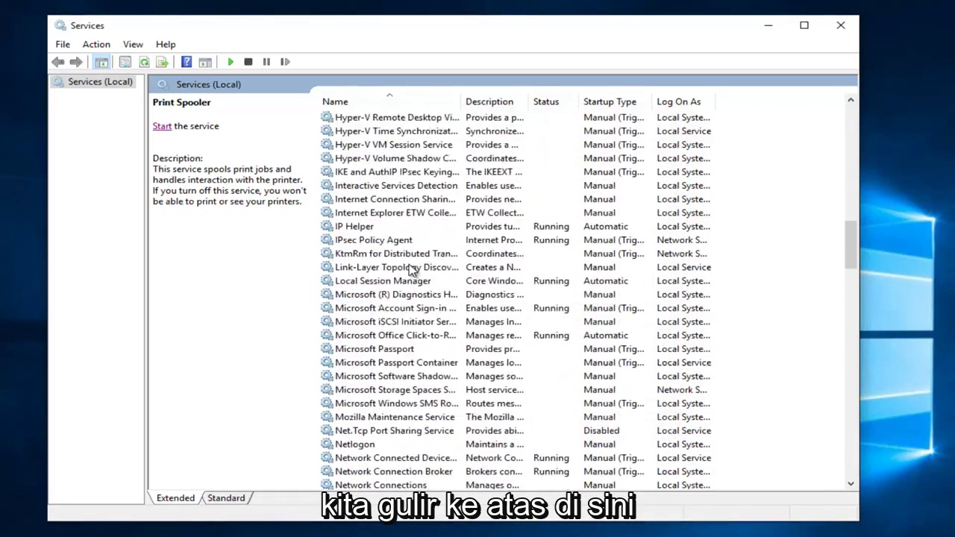
{"action": "scroll", "coordinate": [409, 271], "scroll_direction": "up", "scroll_amount": 8}
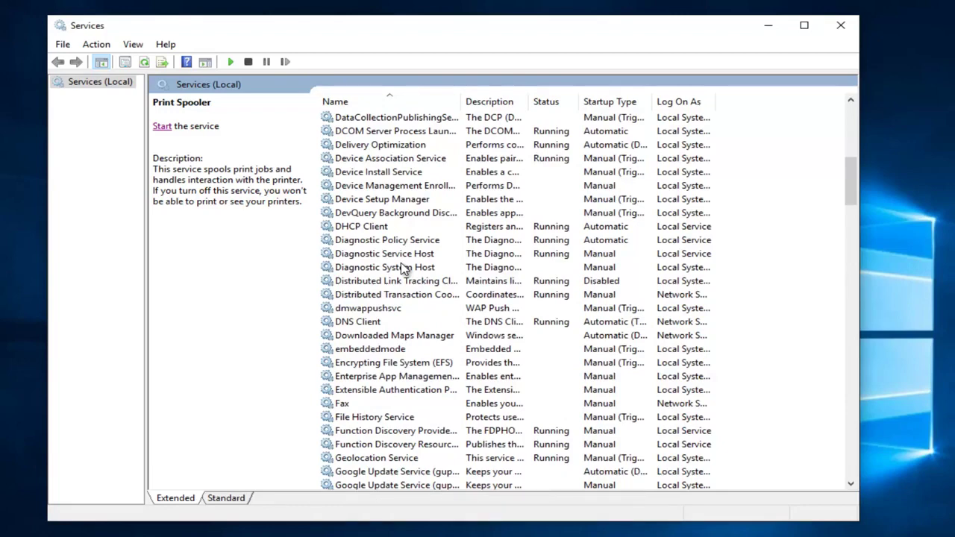
{"action": "scroll", "coordinate": [403, 269], "scroll_direction": "up", "scroll_amount": 2}
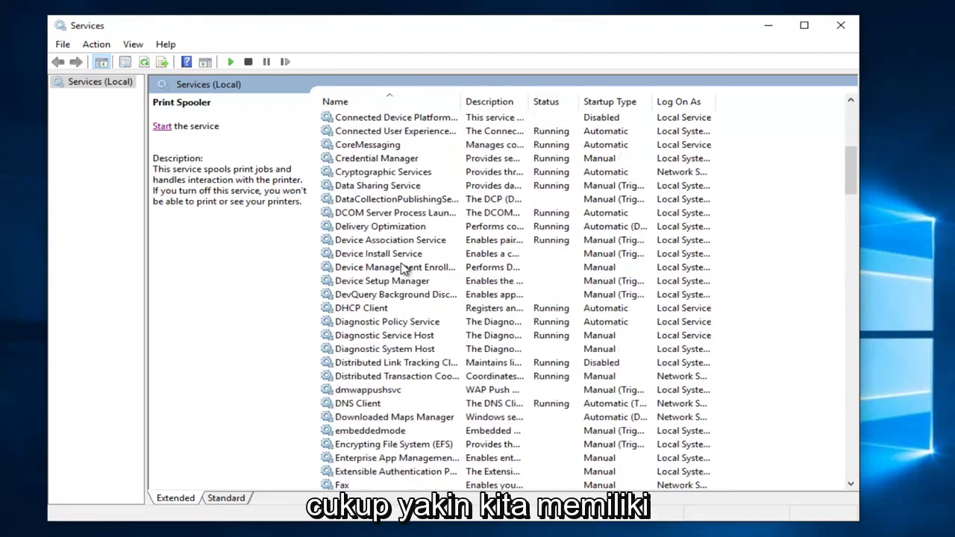
{"action": "left_click", "coordinate": [361, 213]}
{"action": "double_click", "coordinate": [460, 101]}
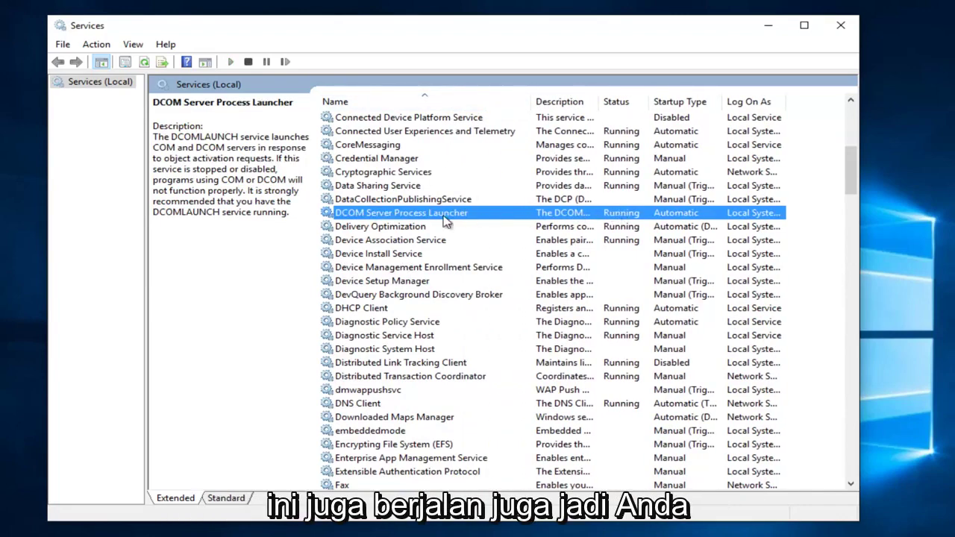
{"action": "right_click", "coordinate": [394, 214]}
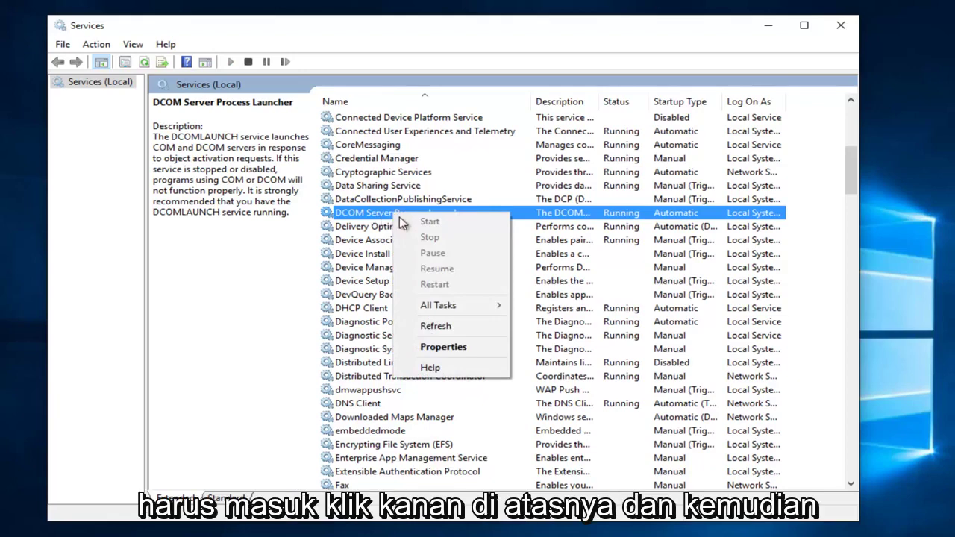
{"action": "left_click", "coordinate": [437, 346]}
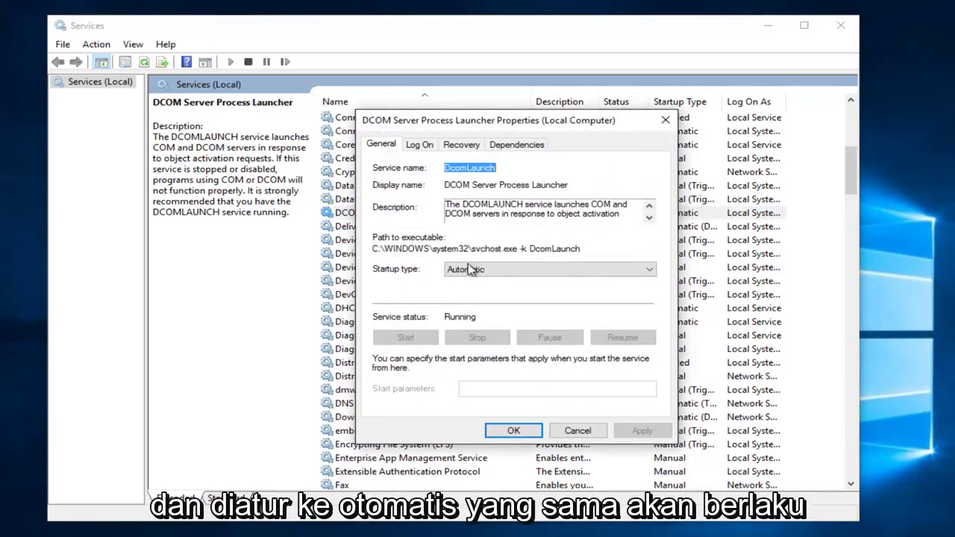
{"action": "left_click", "coordinate": [665, 120]}
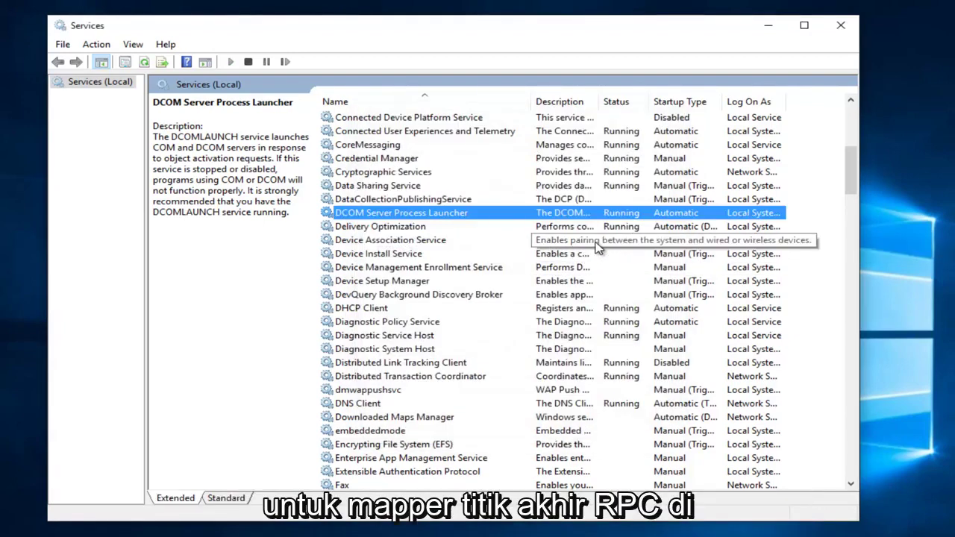
- Check the startup type and status in the RPC Endpoint Mapper properties, and close the Services window
{"action": "scroll", "coordinate": [493, 312], "scroll_direction": "down", "scroll_amount": 7}
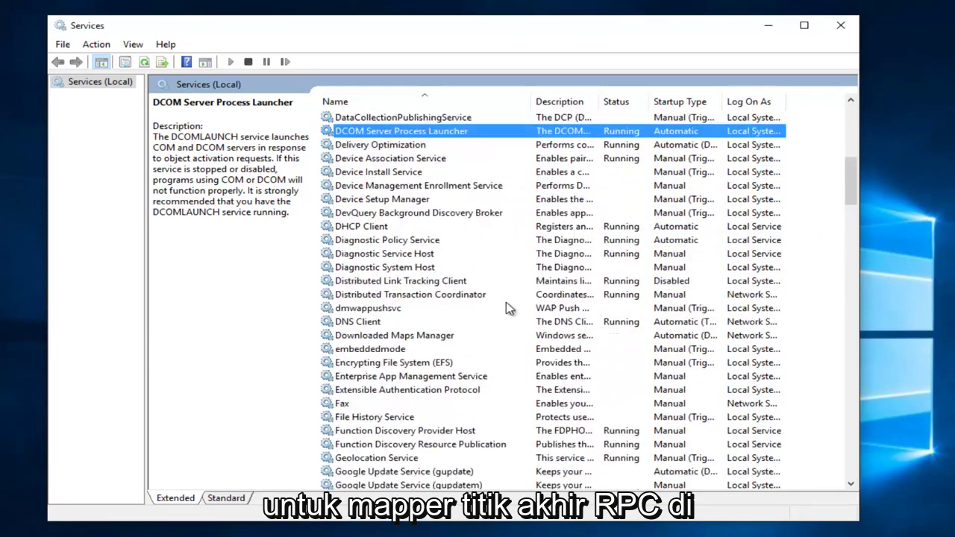
{"action": "scroll", "coordinate": [477, 317], "scroll_direction": "down", "scroll_amount": 14}
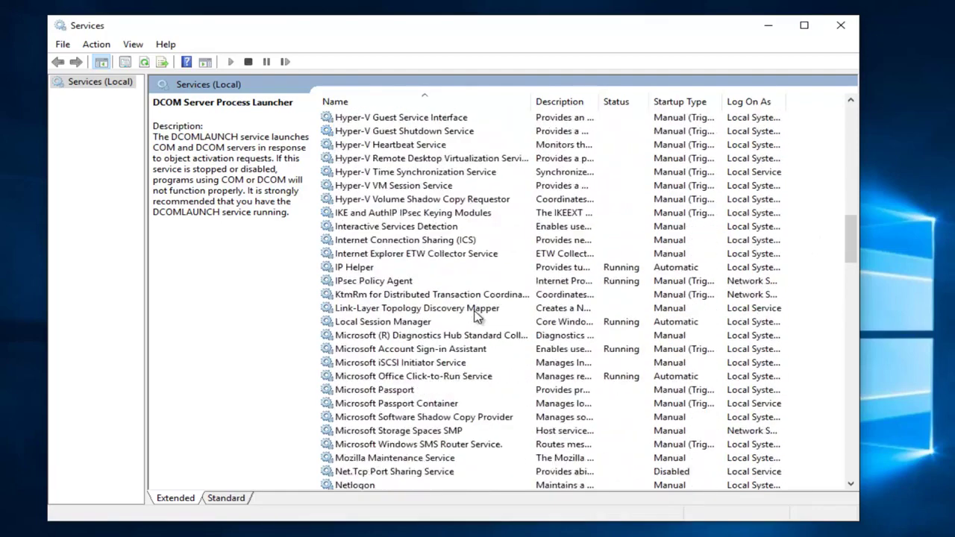
{"action": "scroll", "coordinate": [415, 347], "scroll_direction": "down", "scroll_amount": 5}
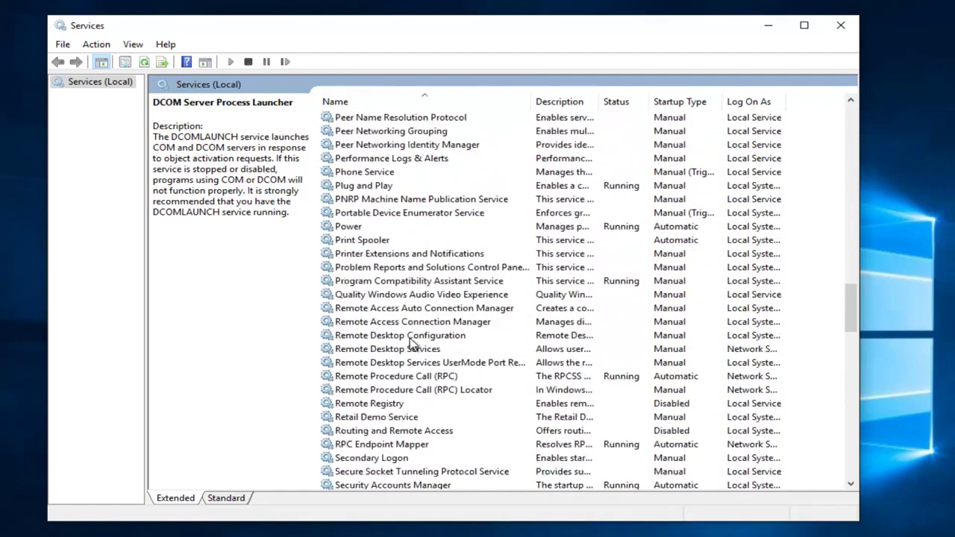
{"action": "left_click", "coordinate": [357, 446]}
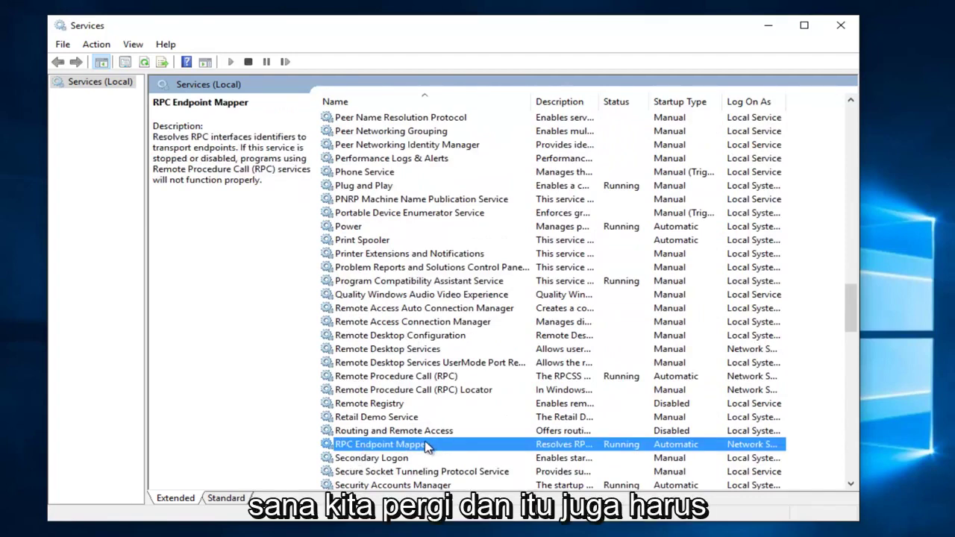
{"action": "right_click", "coordinate": [427, 445]}
{"action": "left_click", "coordinate": [458, 410]}
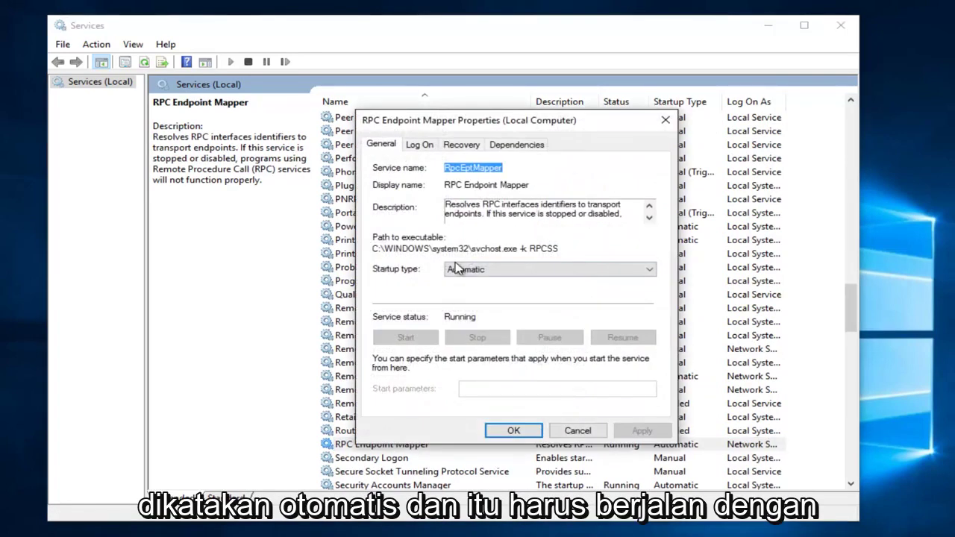
{"action": "left_click", "coordinate": [577, 431]}
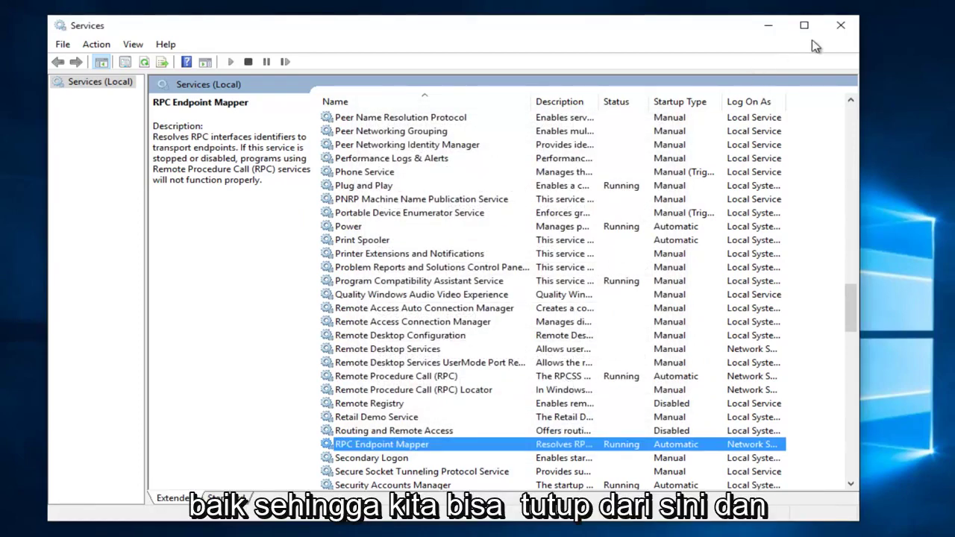
{"action": "left_click", "coordinate": [842, 30]}
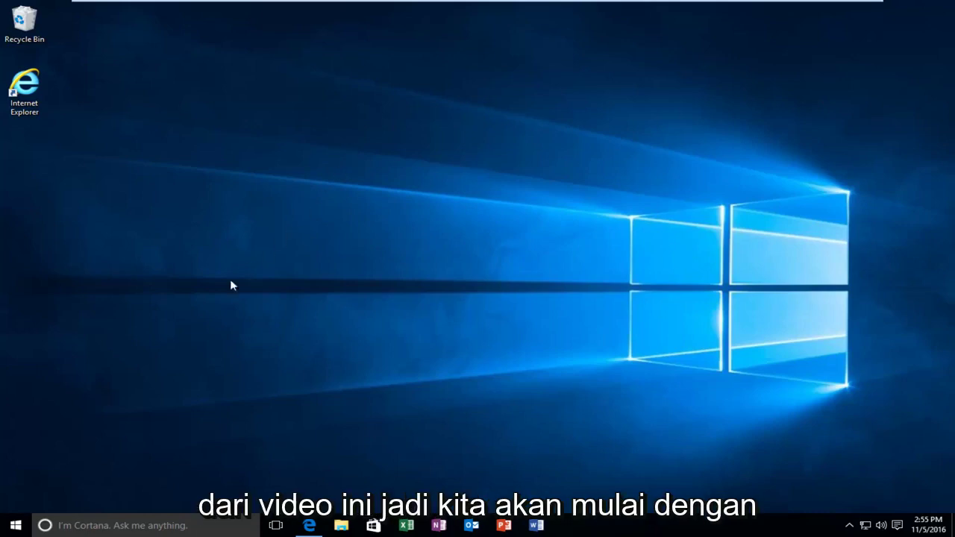
- Search for "system" and open the System page of Control Panel
{"action": "left_click", "coordinate": [15, 526]}
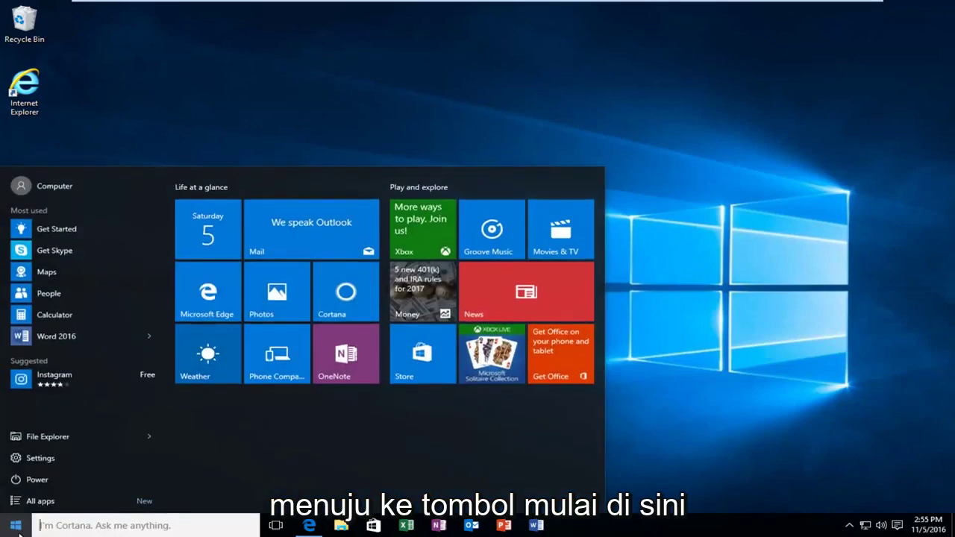
{"action": "type", "text": "s"}
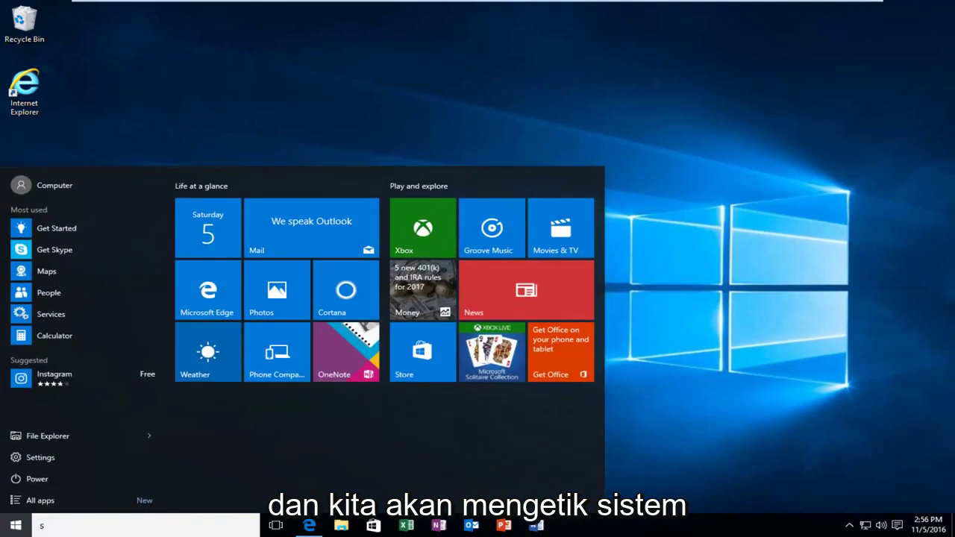
{"action": "type", "text": "ystem"}
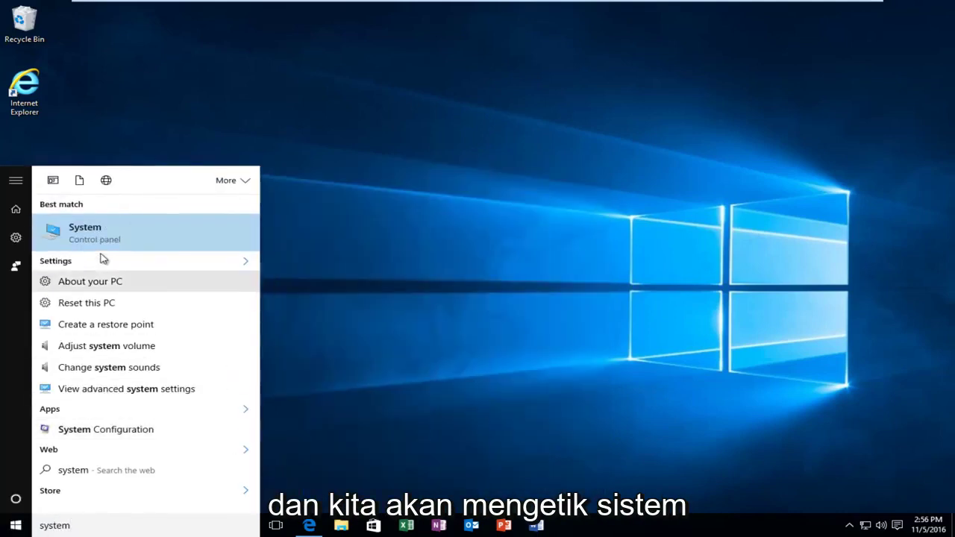
{"action": "left_click", "coordinate": [105, 243]}
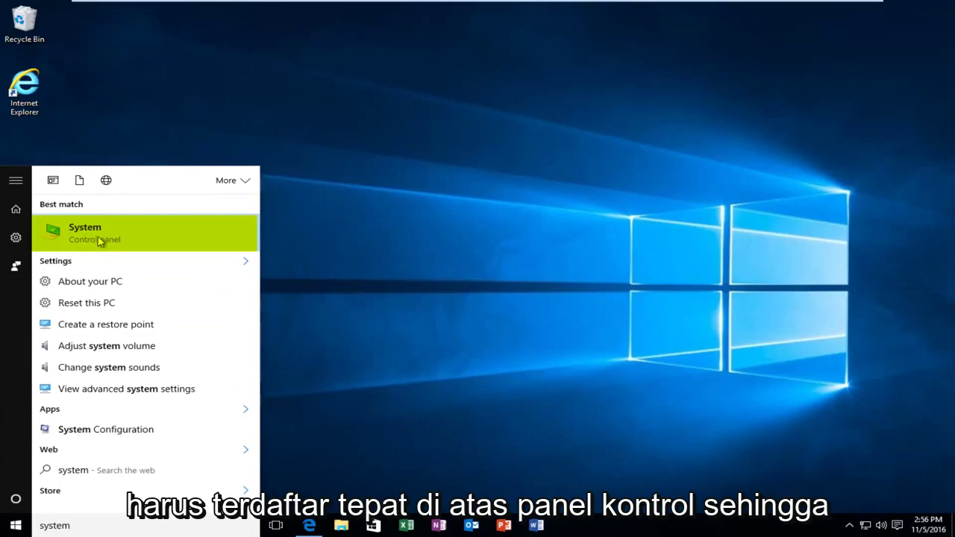
{"action": "left_click", "coordinate": [88, 239]}
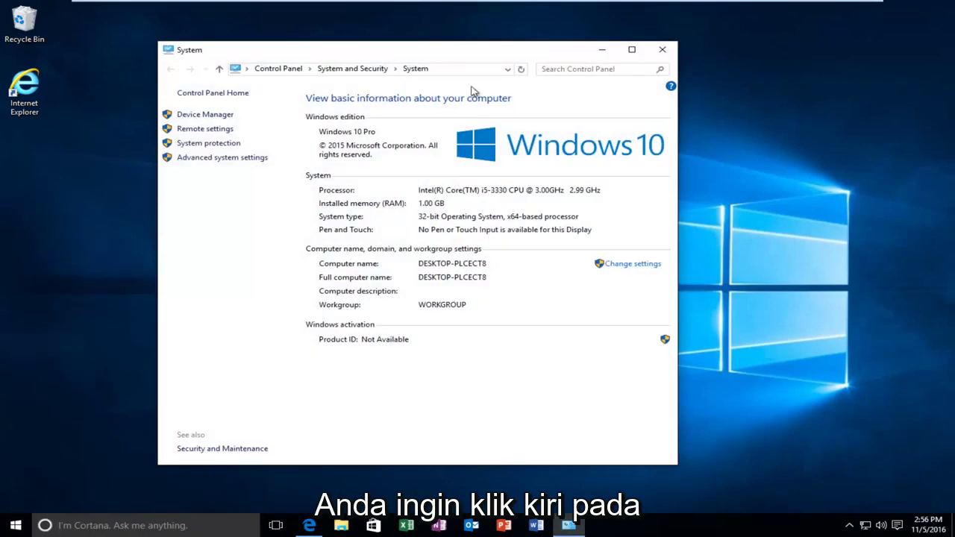
- Maximize the System window and open the Advanced page of System Properties through the advanced system settings
{"action": "left_click", "coordinate": [632, 50]}
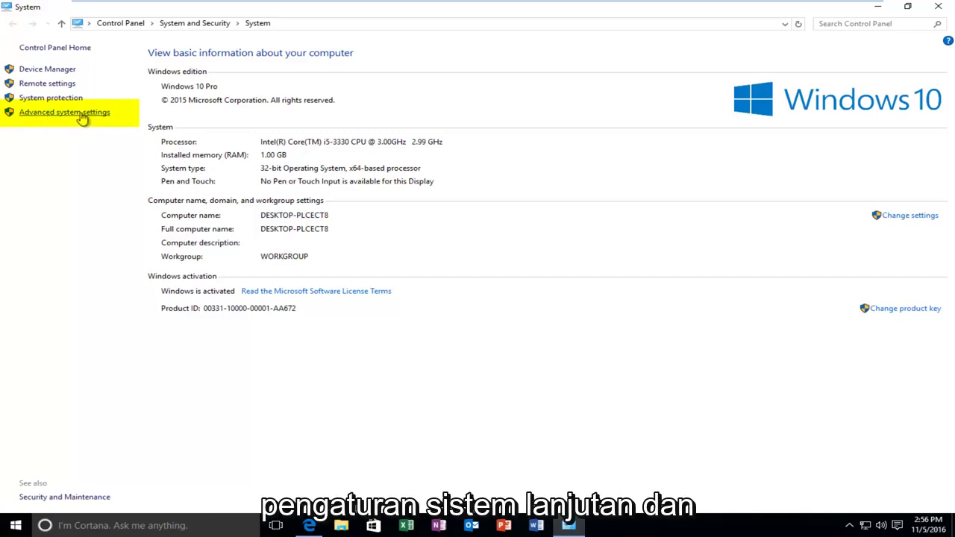
{"action": "left_click", "coordinate": [64, 115]}
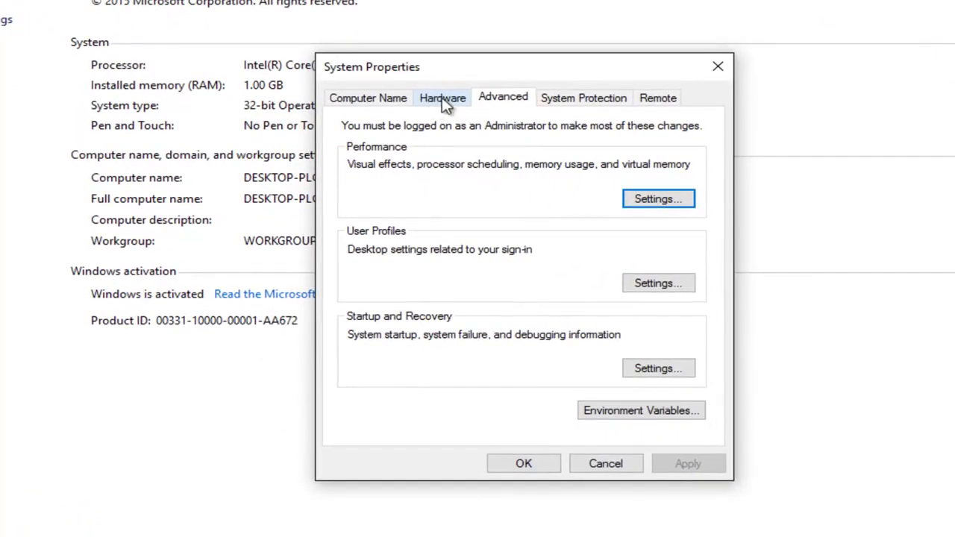
{"action": "left_click", "coordinate": [443, 99]}
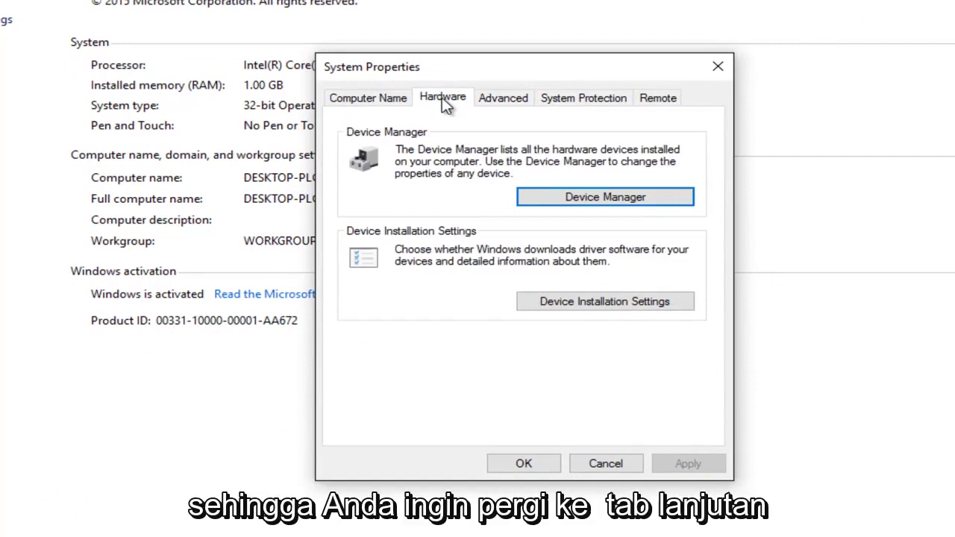
{"action": "left_click", "coordinate": [364, 99]}
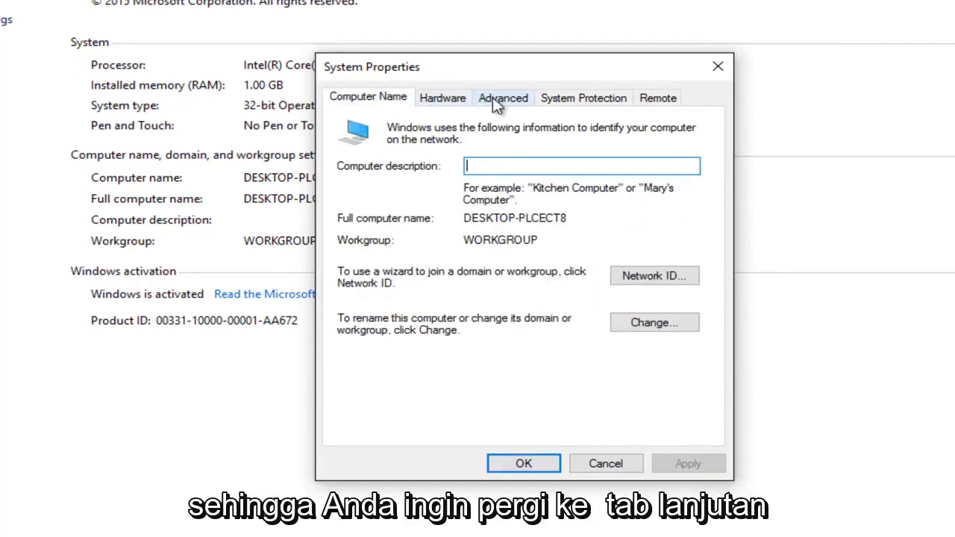
{"action": "left_click", "coordinate": [512, 103]}
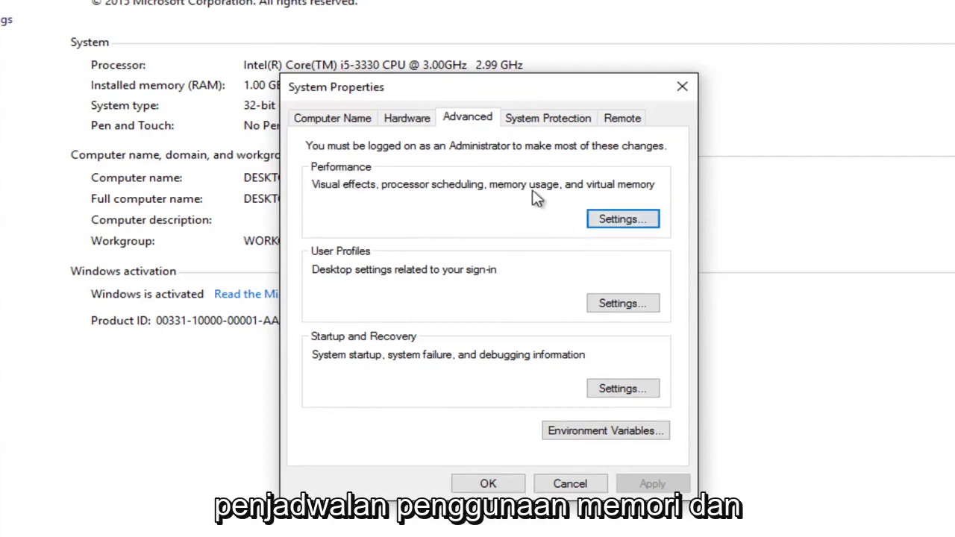
- In the Performance settings, turn on Data Execution Prevention for all programs and services except those selected
{"action": "left_click", "coordinate": [619, 225]}
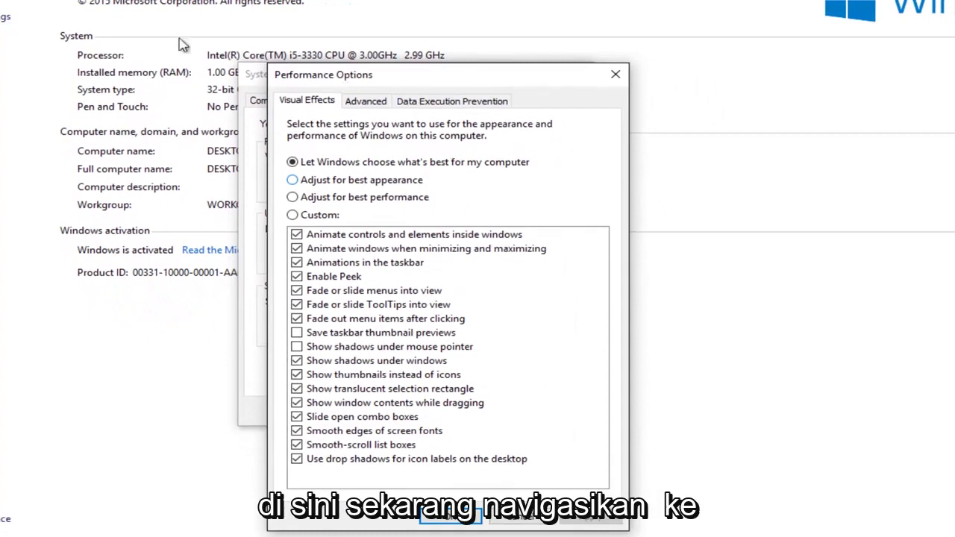
{"action": "left_click_drag", "start_coordinate": [395, 78], "coordinate": [402, 26]}
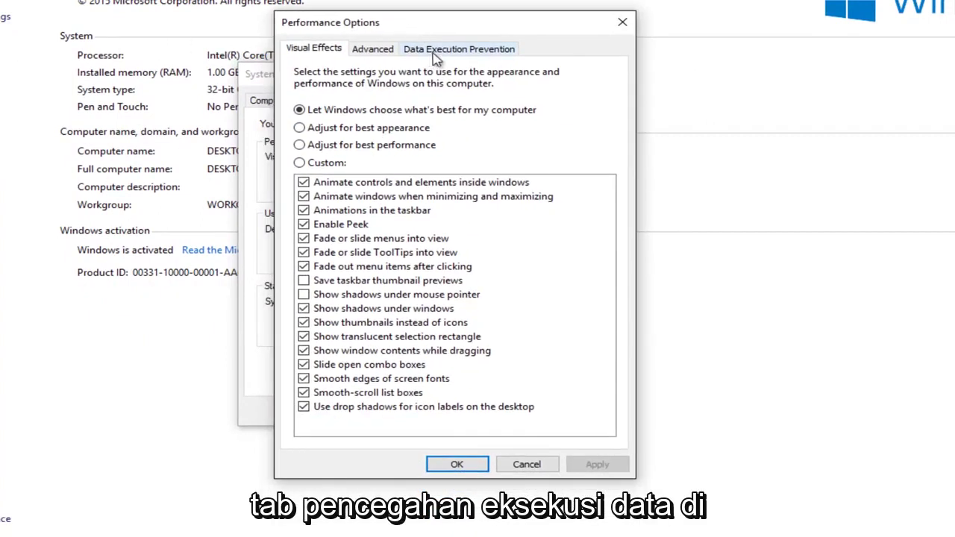
{"action": "left_click", "coordinate": [473, 52]}
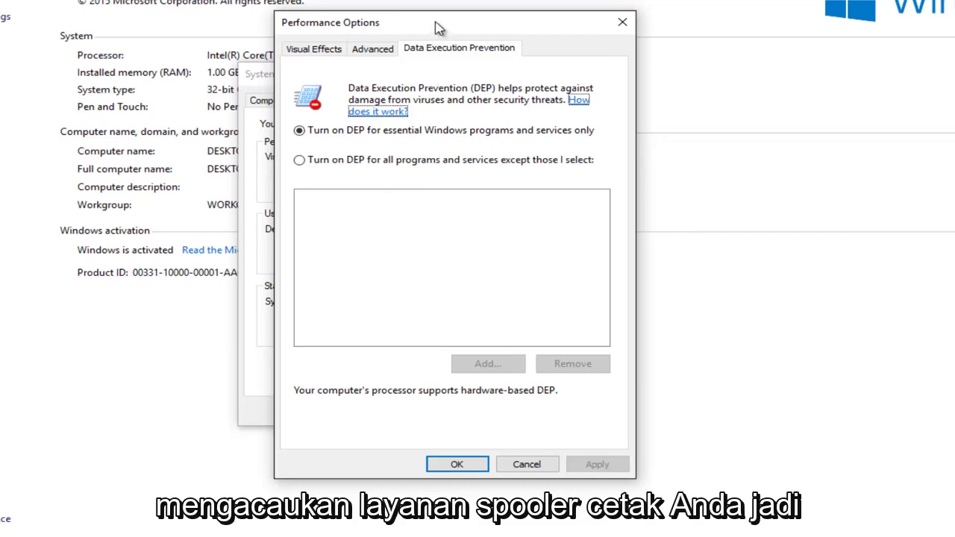
{"action": "left_click_drag", "start_coordinate": [439, 28], "coordinate": [436, 15]}
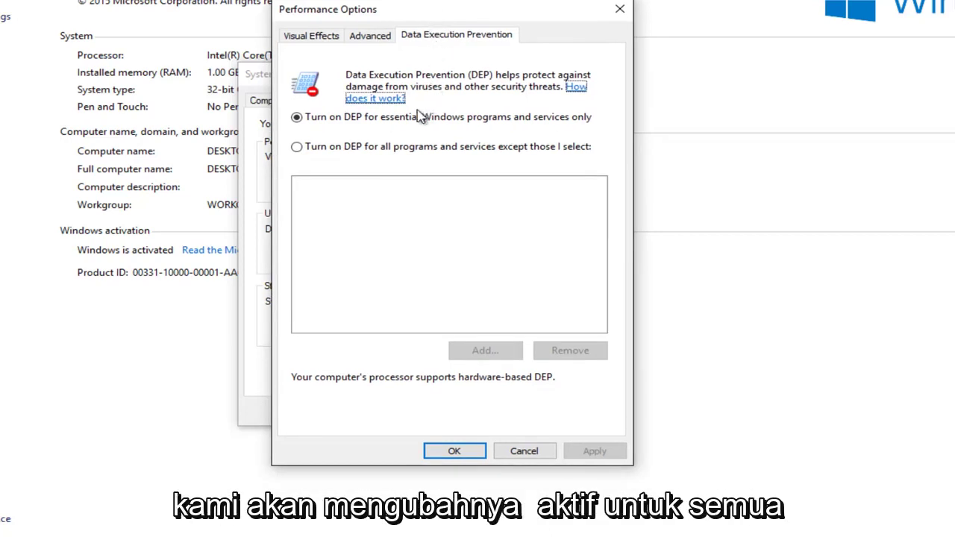
{"action": "left_click", "coordinate": [297, 147]}
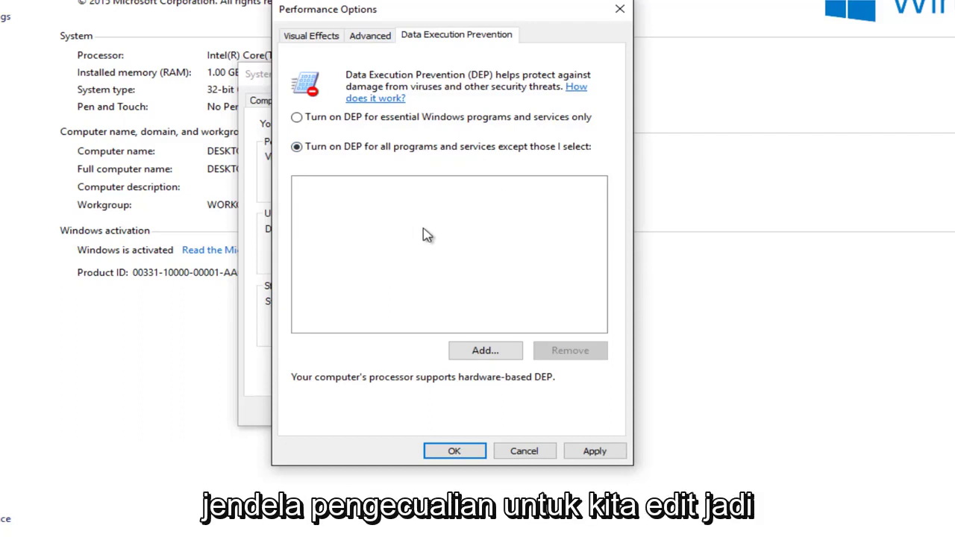
- Try to add spoolsv from the System32 folder as a Data Execution Prevention exception, and dismiss the message
{"action": "left_click", "coordinate": [482, 358]}
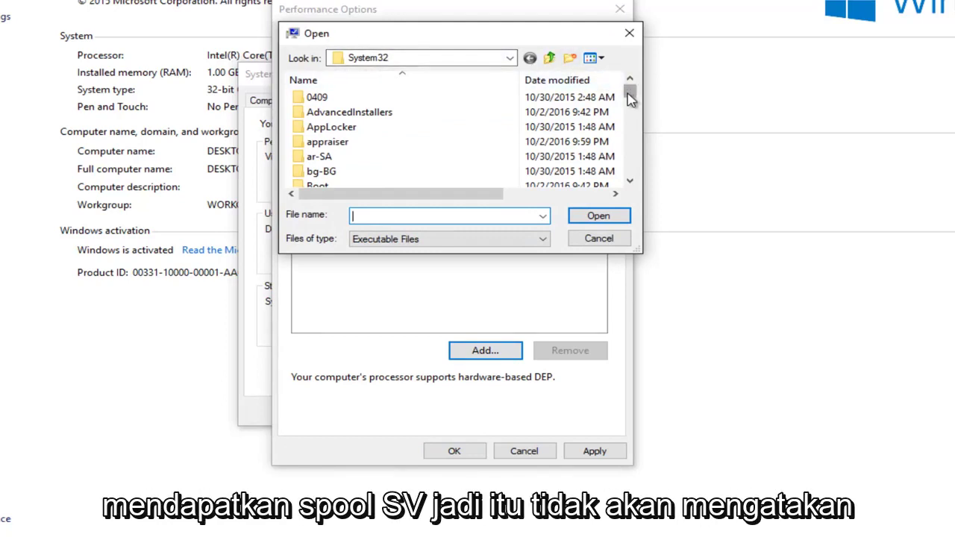
{"action": "left_click_drag", "start_coordinate": [631, 91], "coordinate": [629, 145]}
{"action": "scroll", "coordinate": [457, 177], "scroll_direction": "down", "scroll_amount": 7}
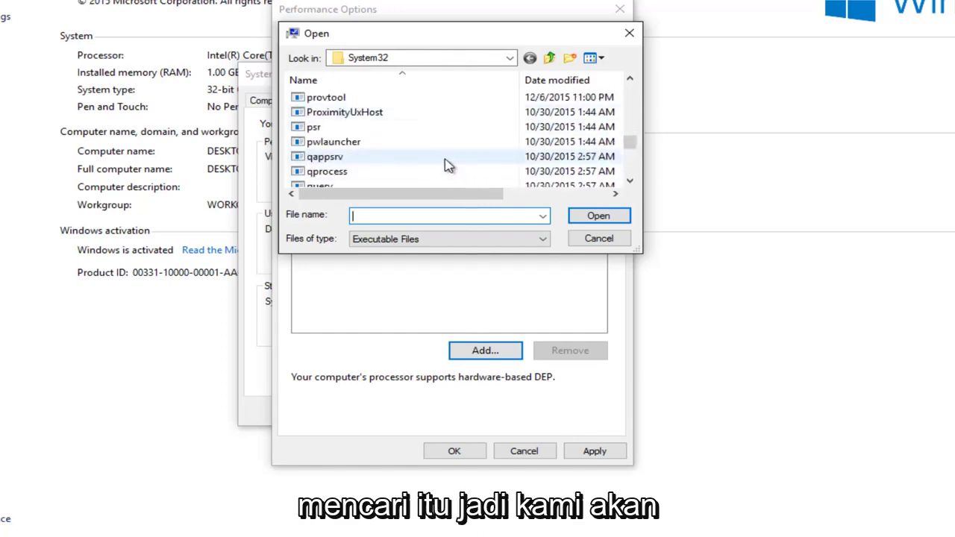
{"action": "scroll", "coordinate": [445, 160], "scroll_direction": "down", "scroll_amount": 10}
{"action": "scroll", "coordinate": [435, 157], "scroll_direction": "down", "scroll_amount": 8}
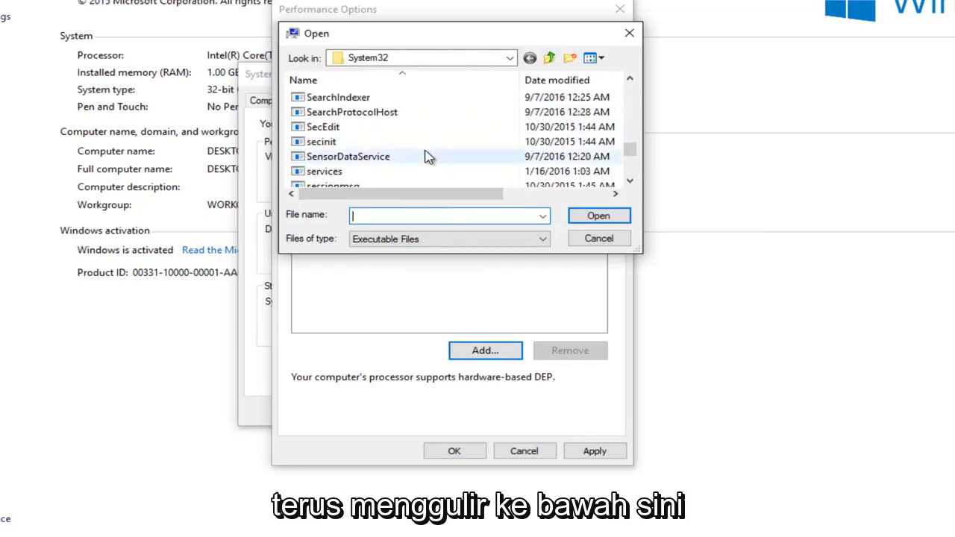
{"action": "scroll", "coordinate": [423, 153], "scroll_direction": "down", "scroll_amount": 4}
{"action": "scroll", "coordinate": [416, 152], "scroll_direction": "down", "scroll_amount": 2}
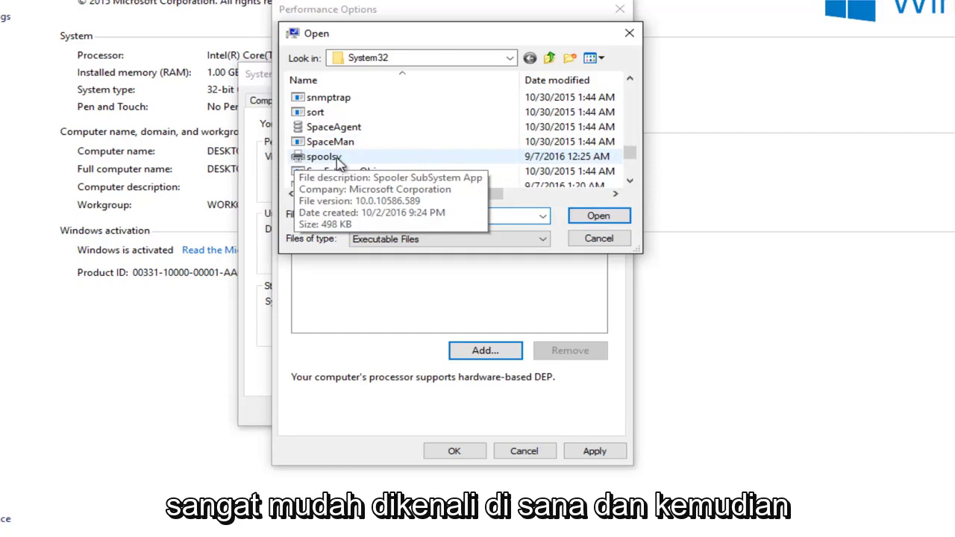
{"action": "left_click", "coordinate": [336, 158]}
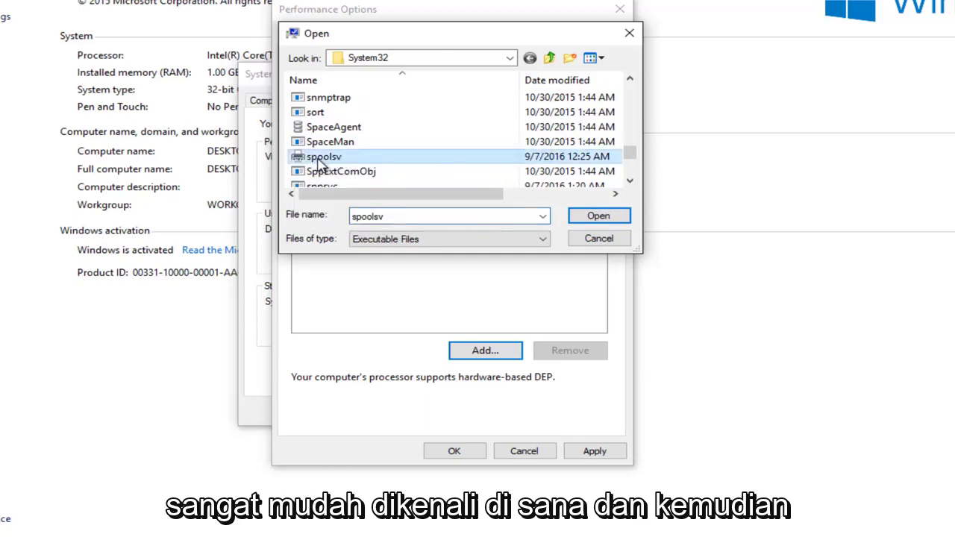
{"action": "left_click", "coordinate": [587, 217]}
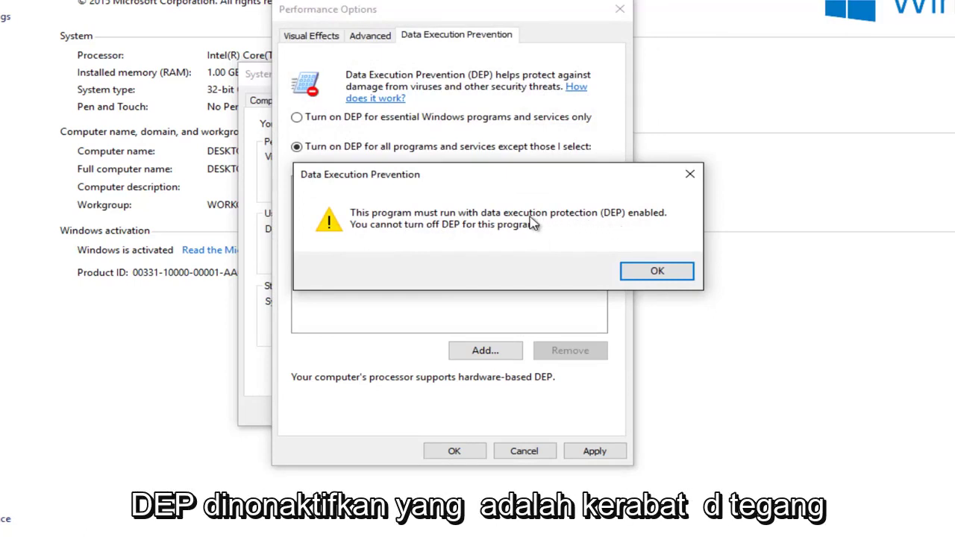
{"action": "left_click_drag", "start_coordinate": [491, 183], "coordinate": [463, 186]}
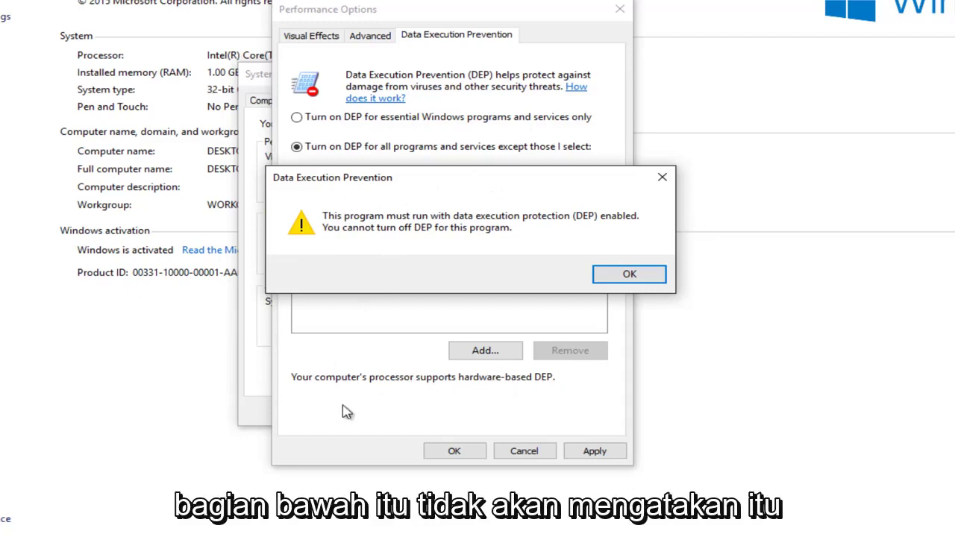
{"action": "left_click", "coordinate": [664, 177]}
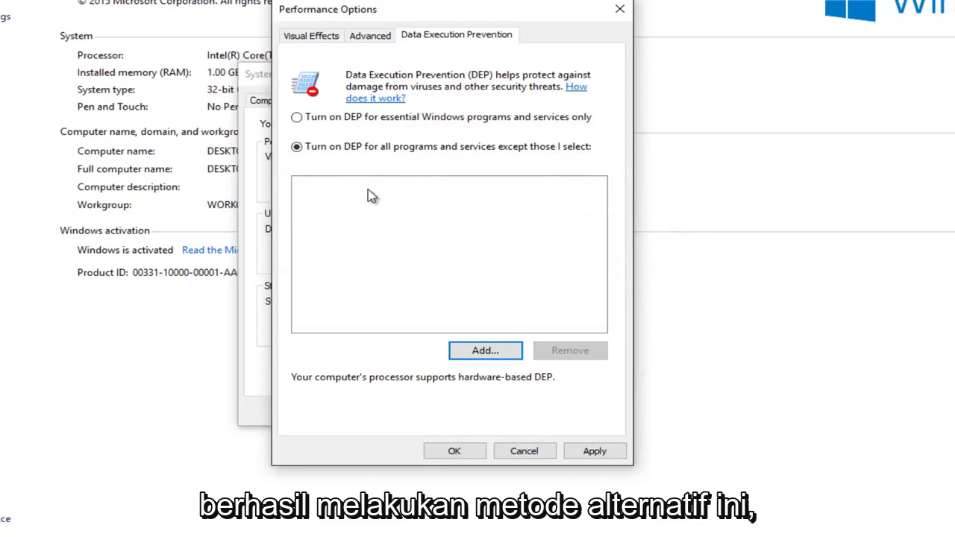
- Apply the Data Execution Prevention change, acknowledge the restart notice, and confirm Performance Options
{"action": "left_click", "coordinate": [602, 453]}
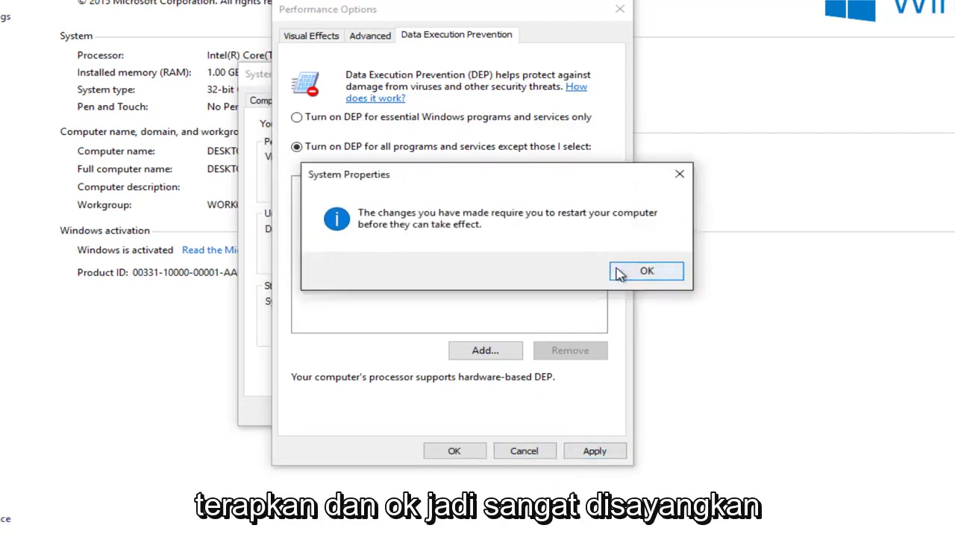
{"action": "left_click", "coordinate": [618, 274]}
{"action": "left_click", "coordinate": [452, 451]}
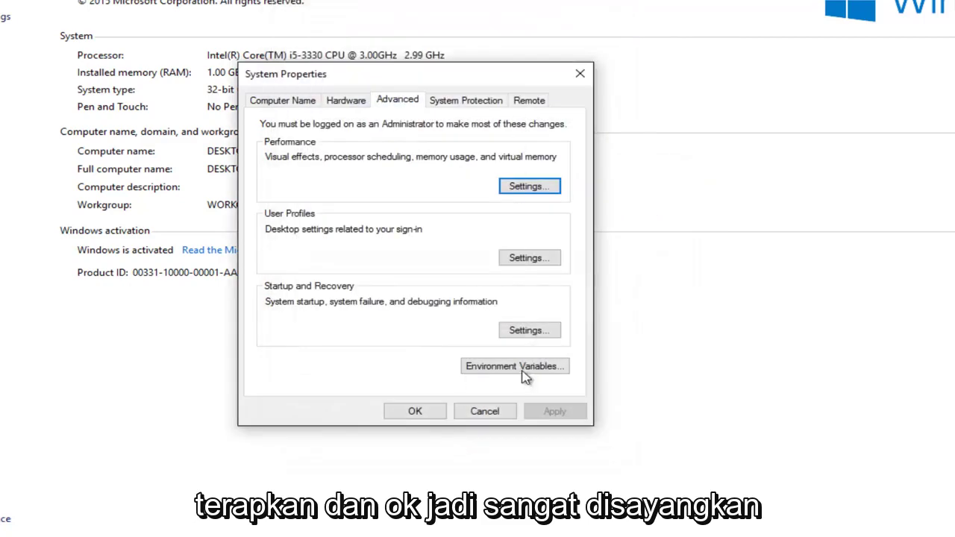
- Check the Data Execution Prevention settings again, and close Performance Options and System Properties
{"action": "left_click", "coordinate": [528, 187]}
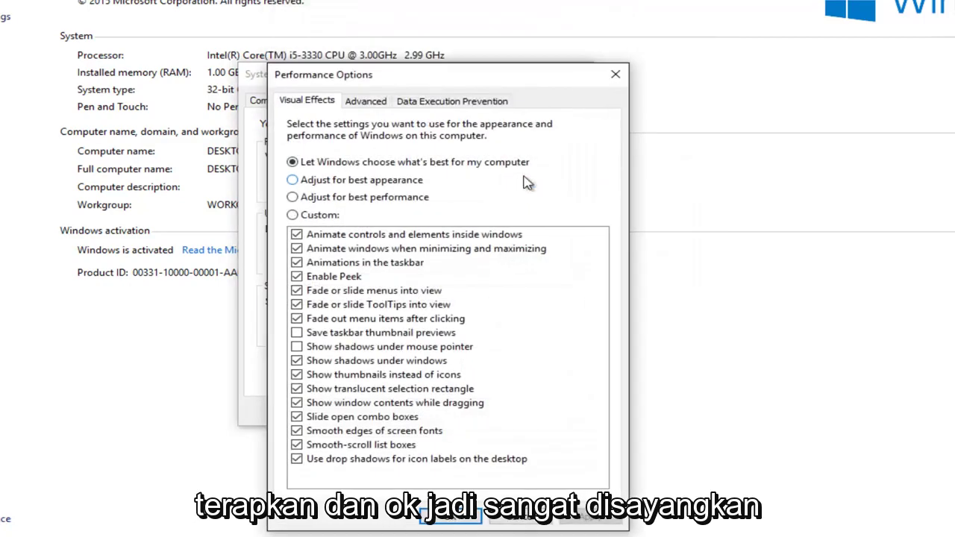
{"action": "left_click", "coordinate": [466, 106]}
{"action": "left_click", "coordinate": [616, 74]}
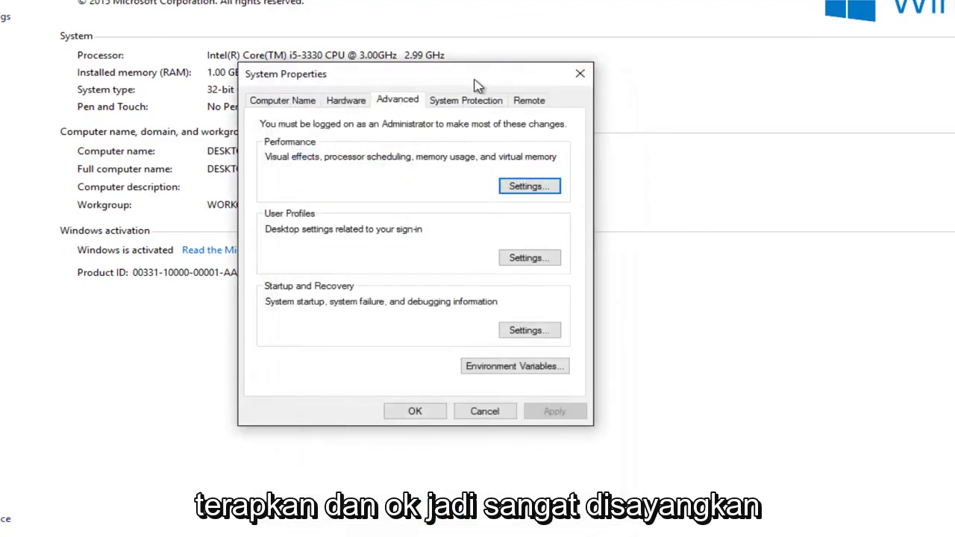
{"action": "left_click_drag", "start_coordinate": [476, 86], "coordinate": [465, 58]}
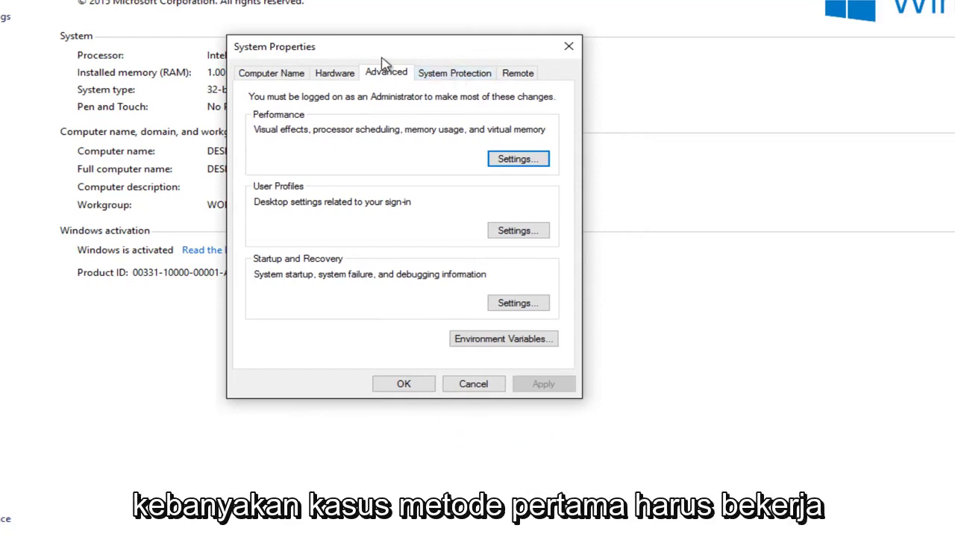
{"action": "left_click", "coordinate": [569, 46]}
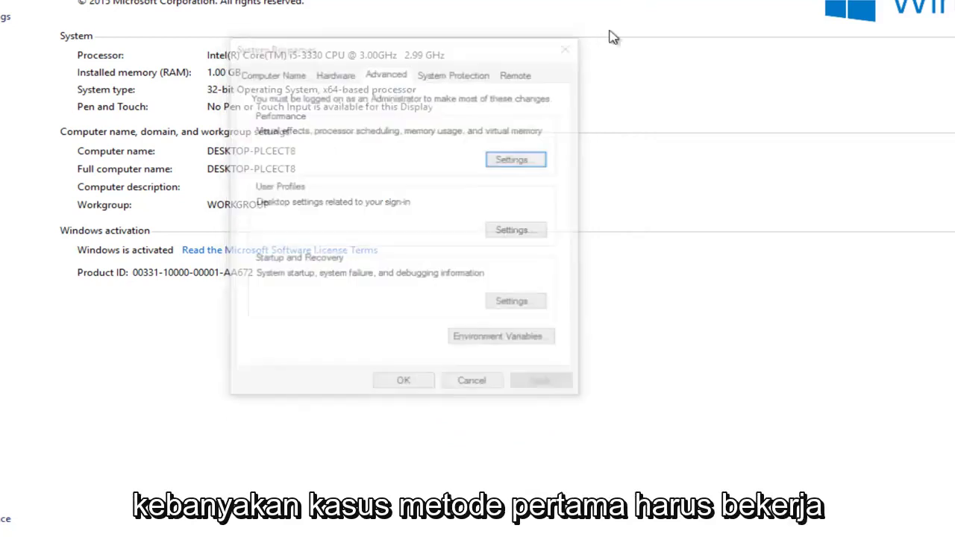